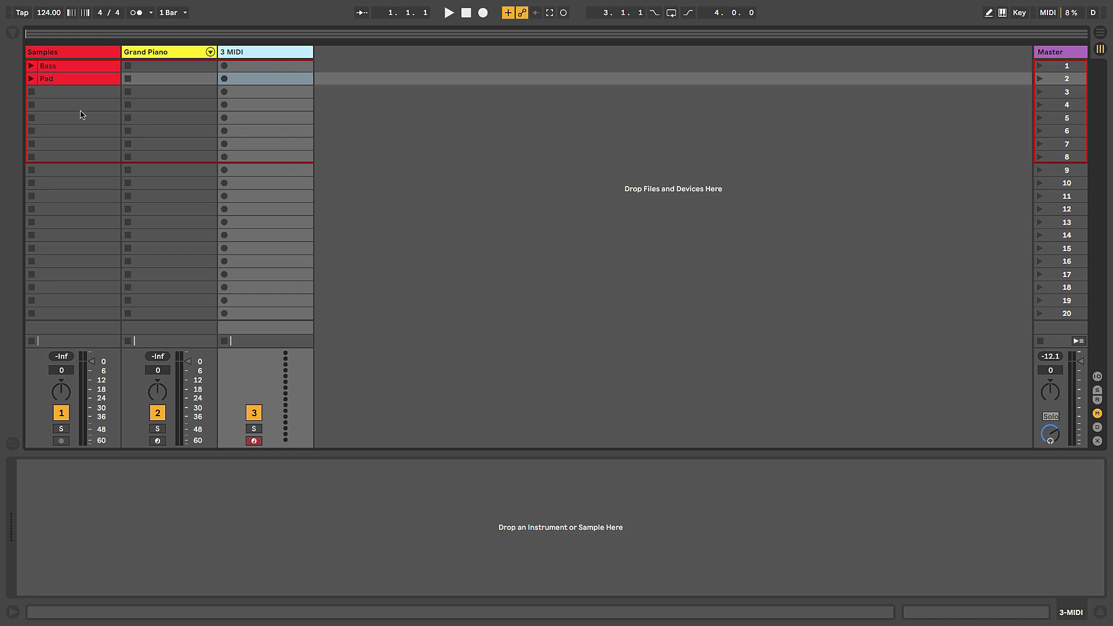
Drag Simpler from the browser's Instruments list onto the 3 MIDI track, then hide the browser.
left_click(10, 33)
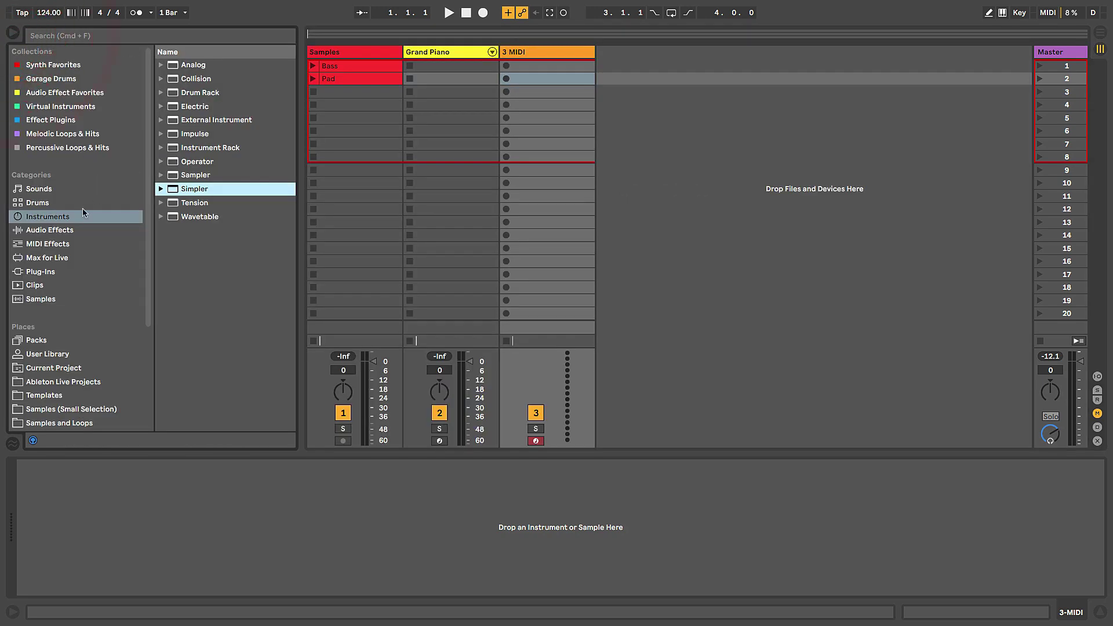
left_click(51, 220)
left_click(178, 191)
left_click_drag(178, 192, 534, 56)
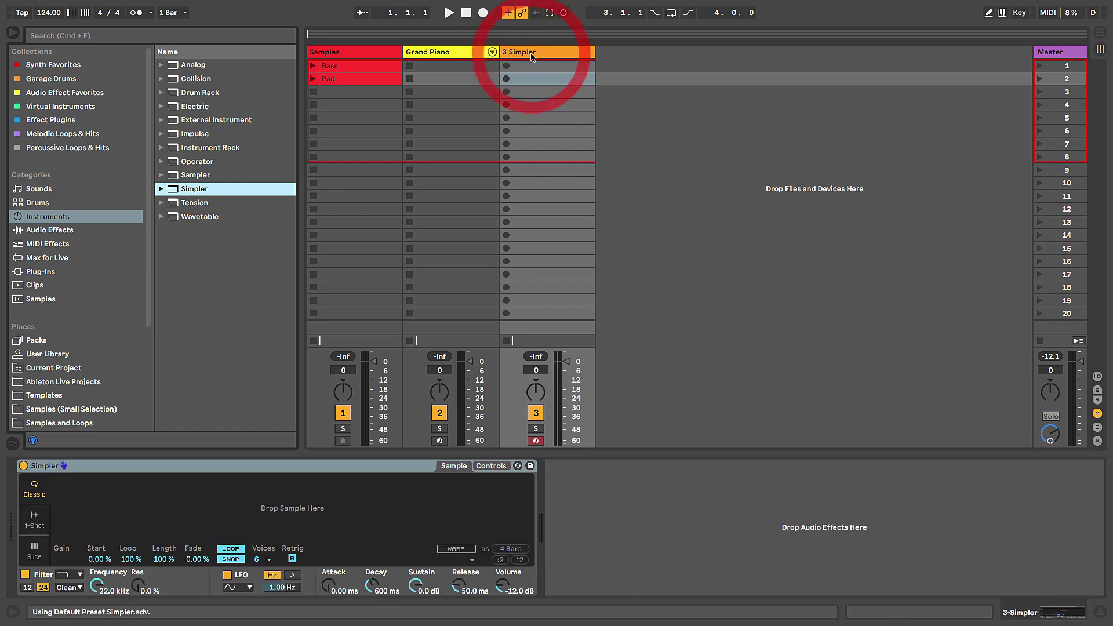
left_click(10, 34)
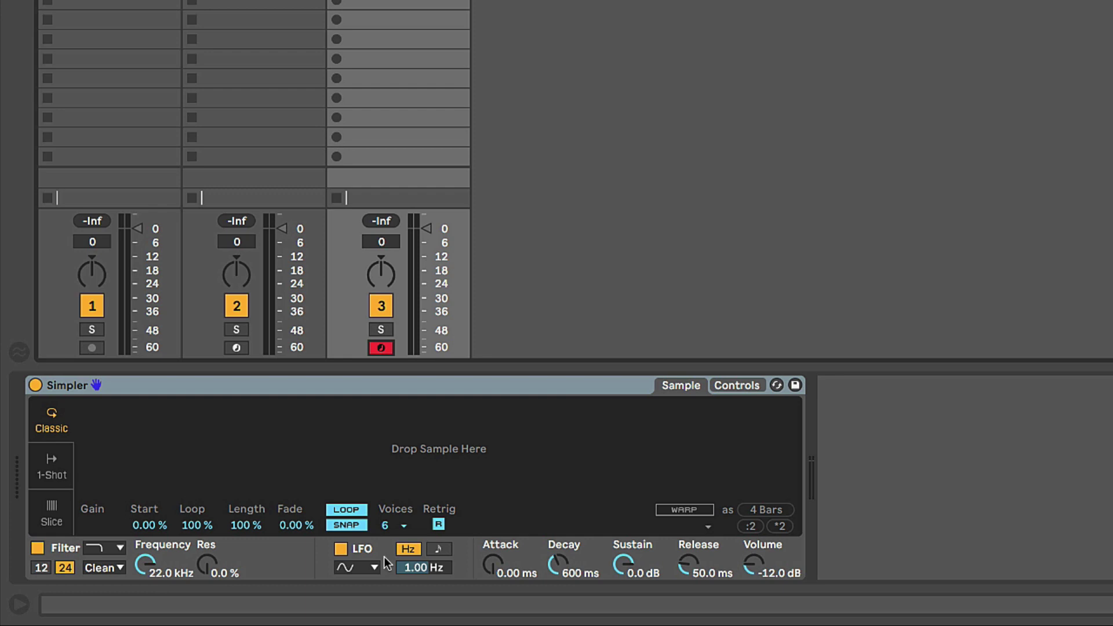
left_click(40, 551)
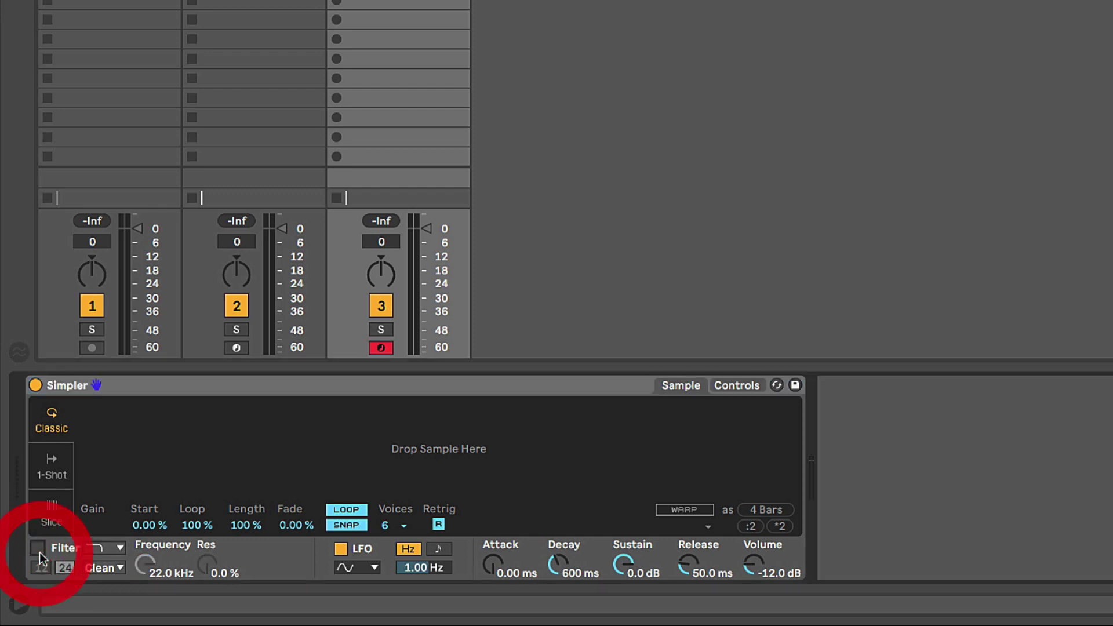
On Simpler's Controls display, try lower Frequency, more Resonance and a longer Attack, then reset them.
left_click(733, 386)
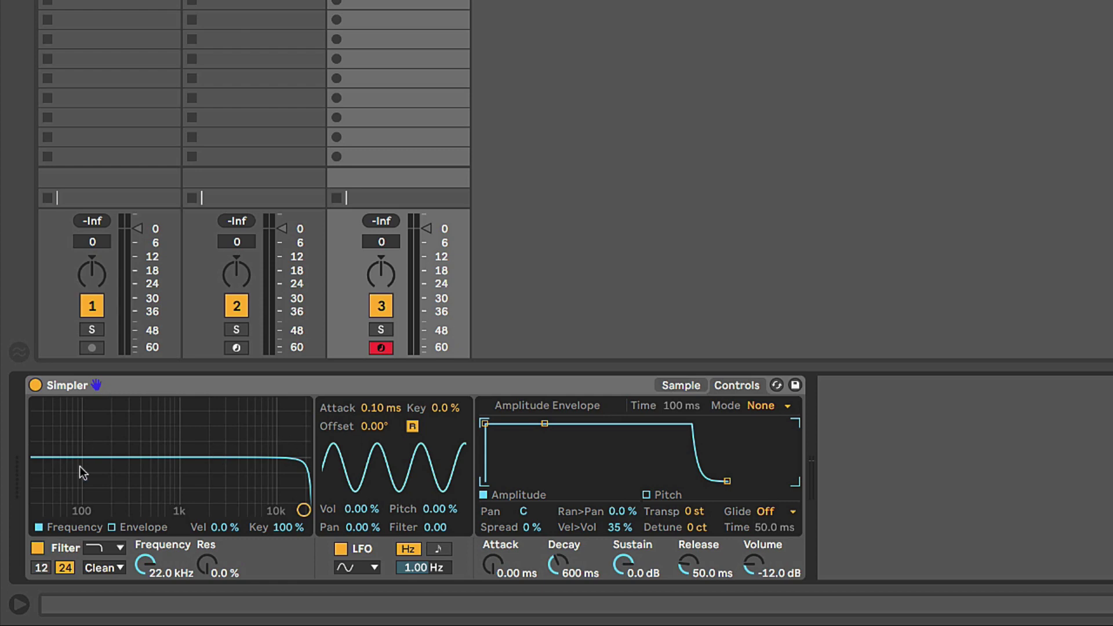
left_click_drag(133, 553, 171, 504)
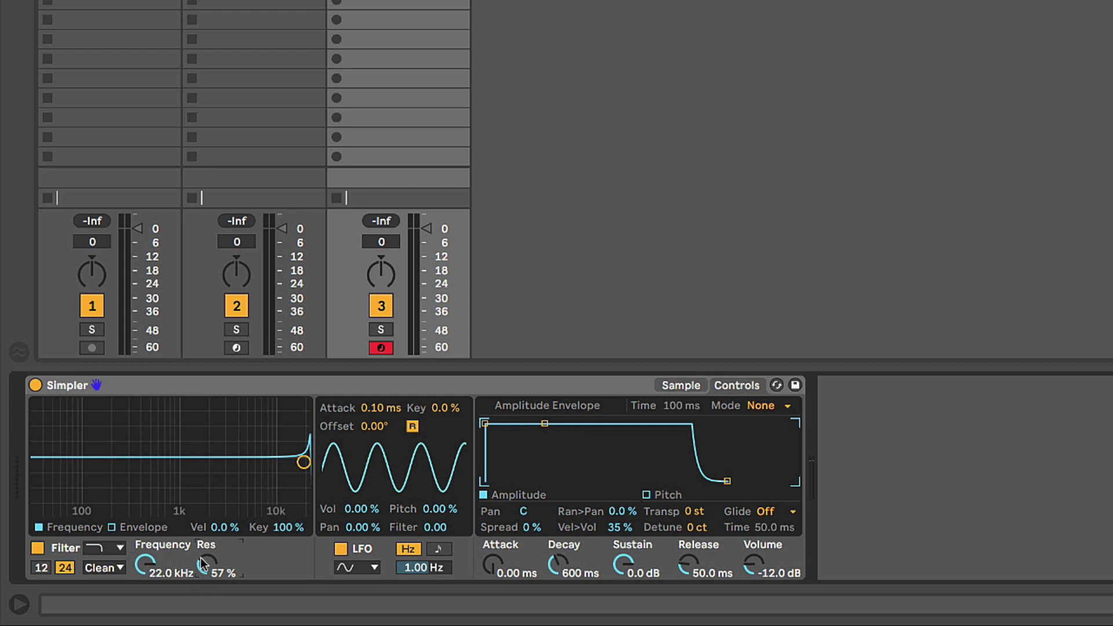
left_click_drag(204, 564, 204, 586)
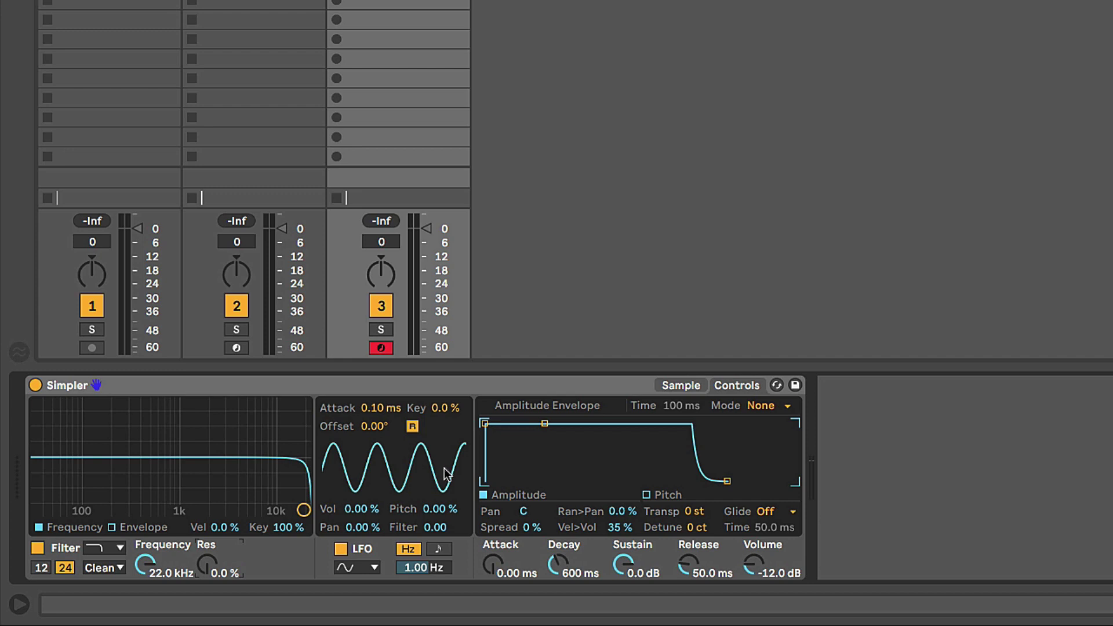
mouse_move(504, 570)
left_mouse_down()
mouse_move(497, 554)
mouse_move(491, 565)
left_mouse_up()
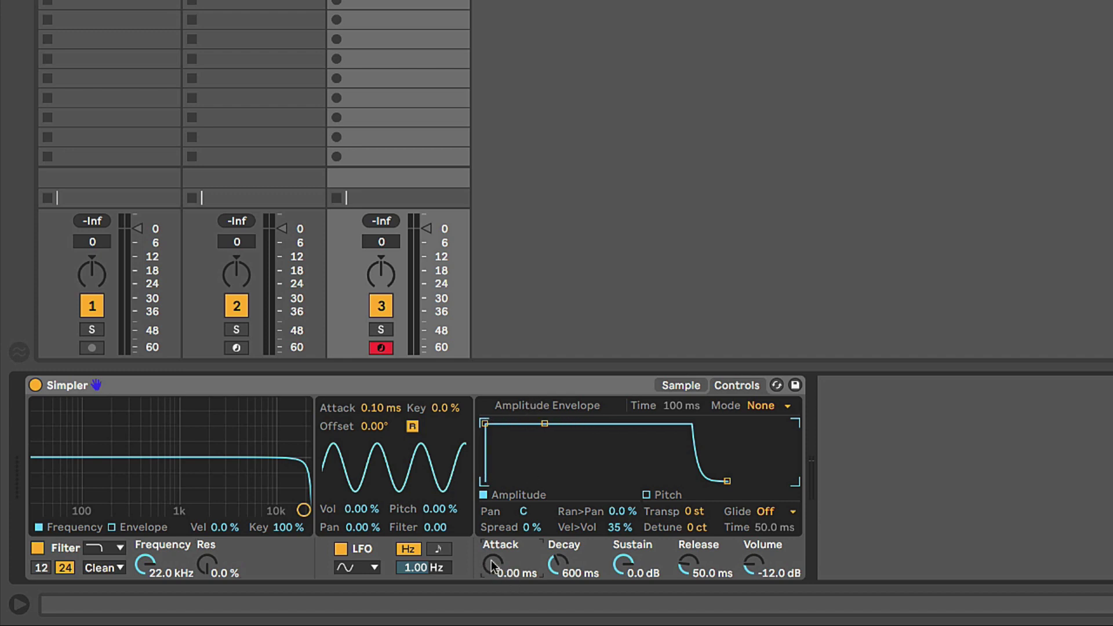
Toggle Simpler between its Sample and Controls displays, ending on Controls.
left_click(677, 389)
left_click(724, 385)
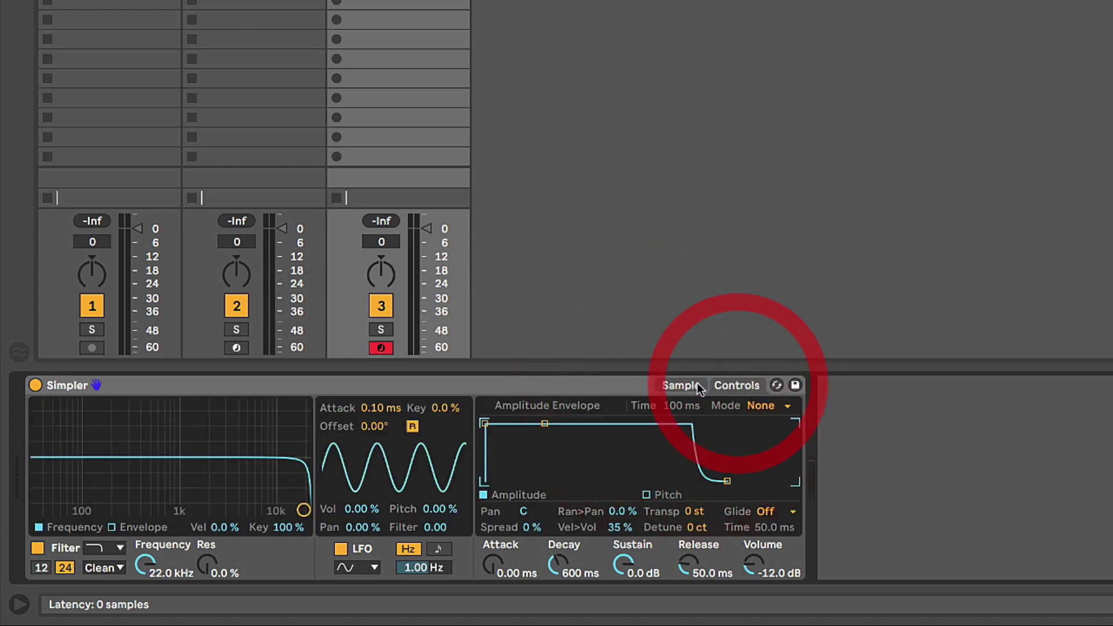
left_click(698, 384)
left_click(736, 385)
left_click(666, 385)
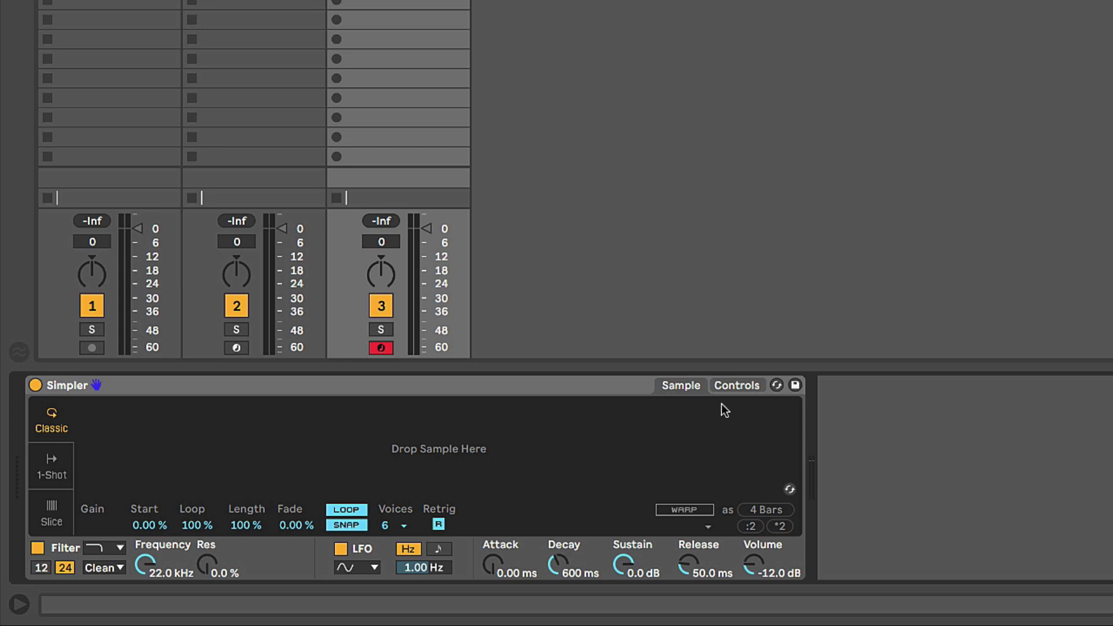
left_click(737, 384)
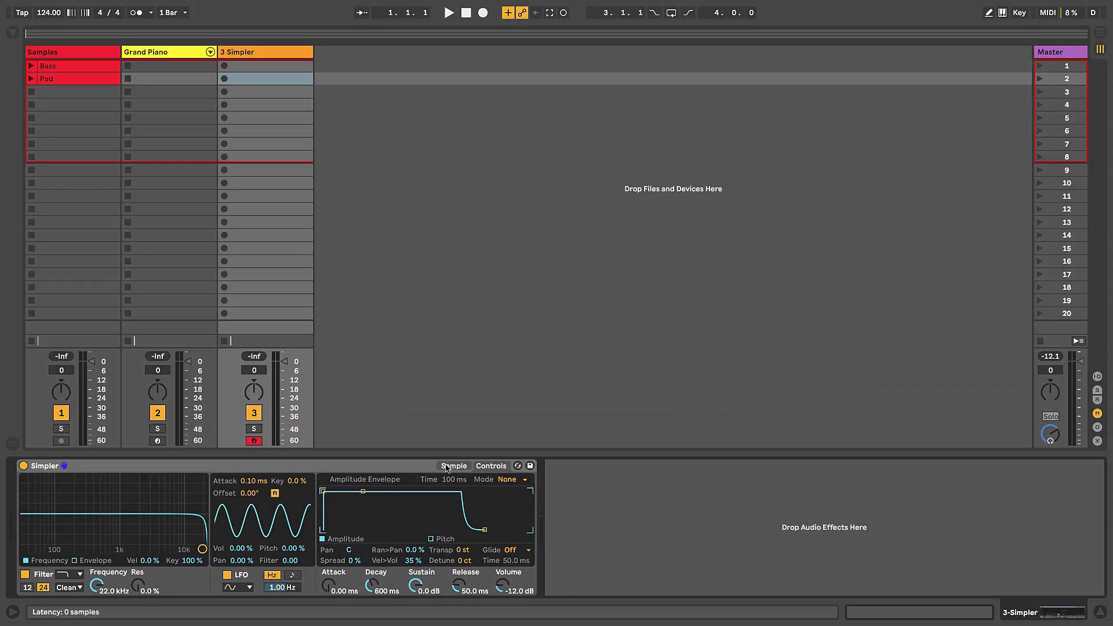
Load the Pad clip's Heaven c3 sample into Simpler's sample display.
left_click(450, 465)
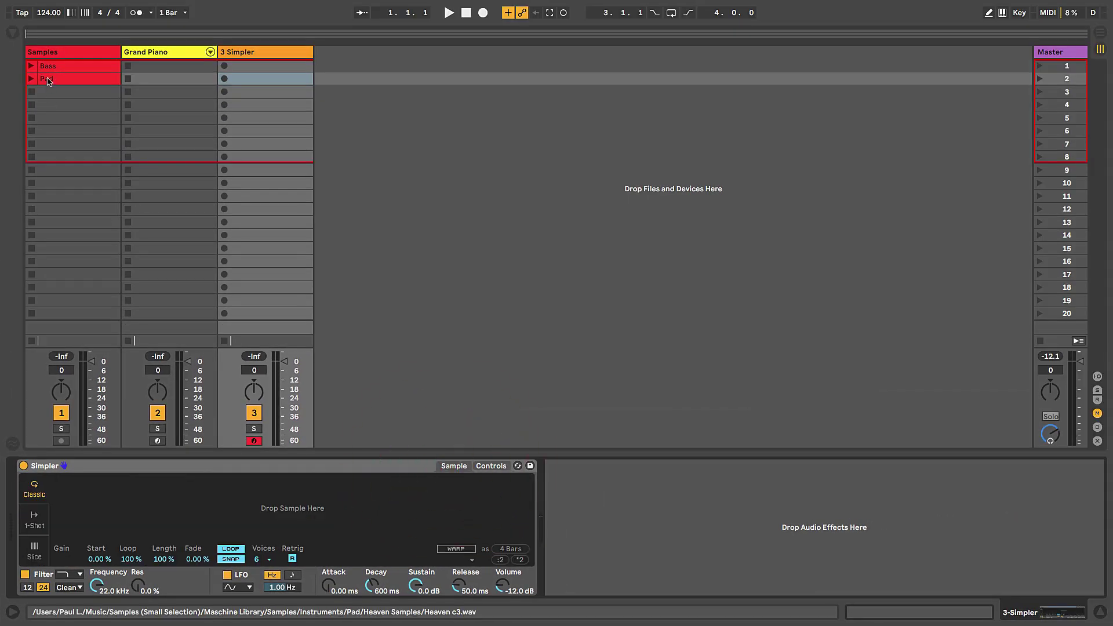
left_click_drag(49, 79, 183, 496)
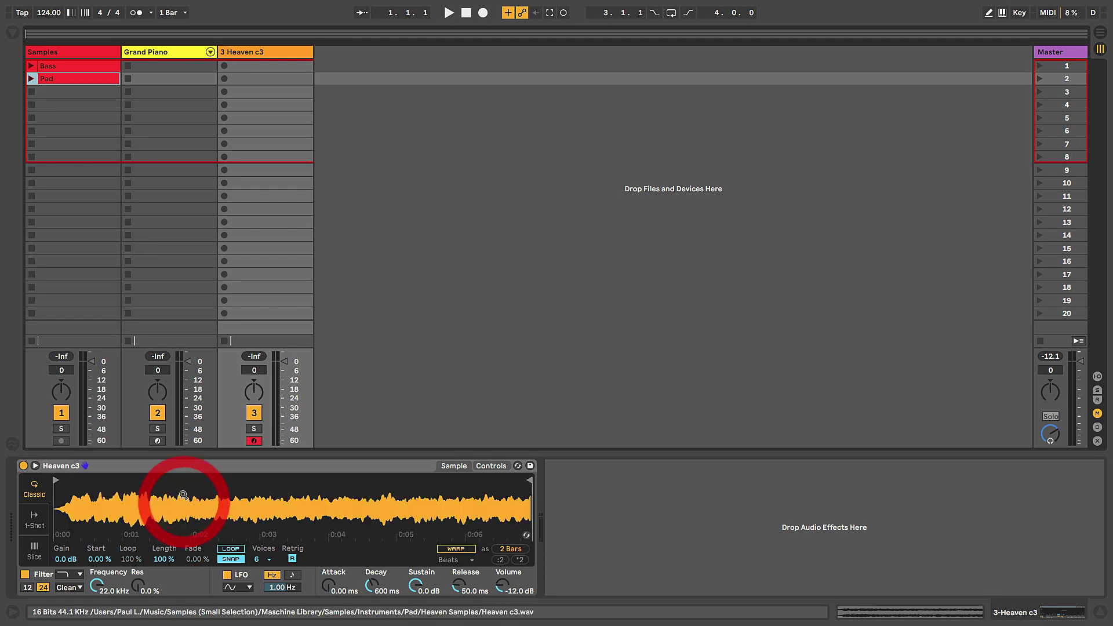
Open the Heaven c3 waveform in the large sample editor and enlarge that area slightly.
left_click(35, 466)
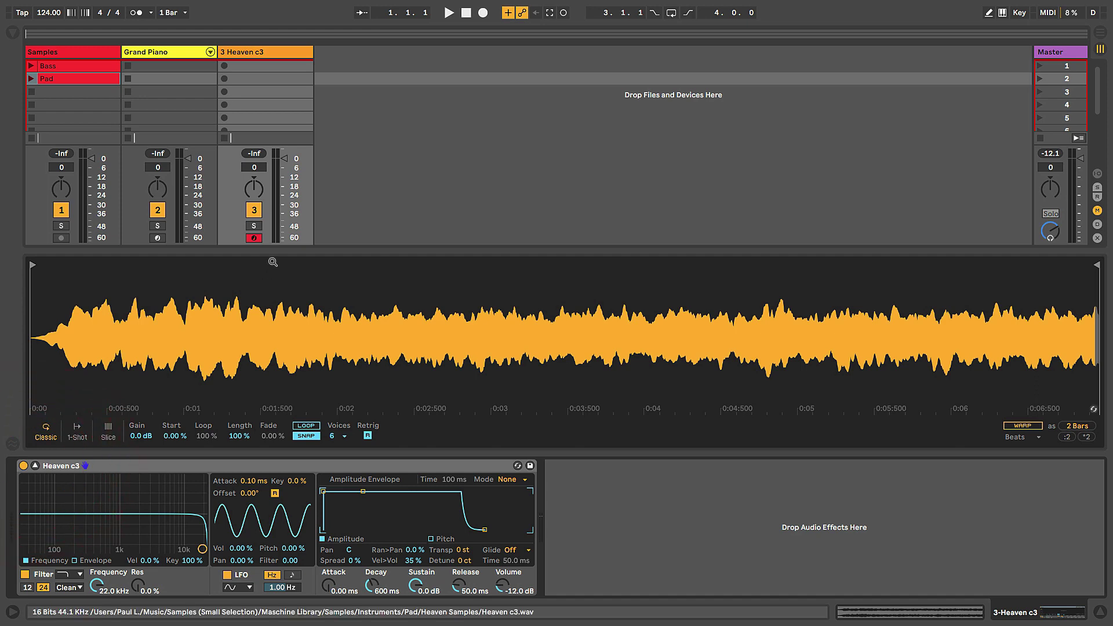
left_click_drag(276, 249, 276, 246)
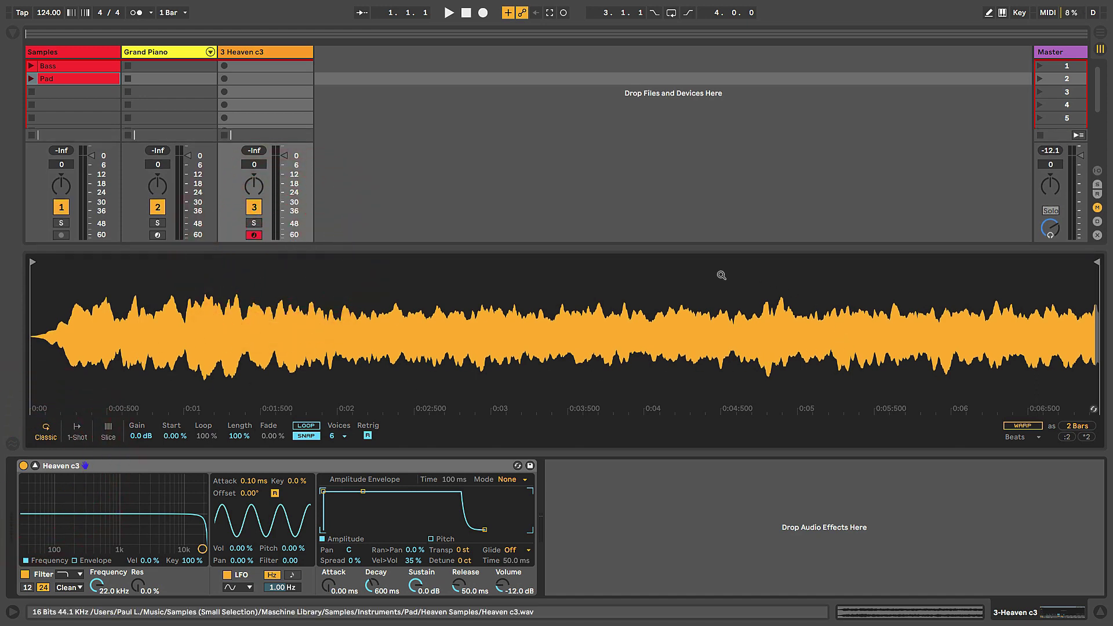
left_click(374, 323)
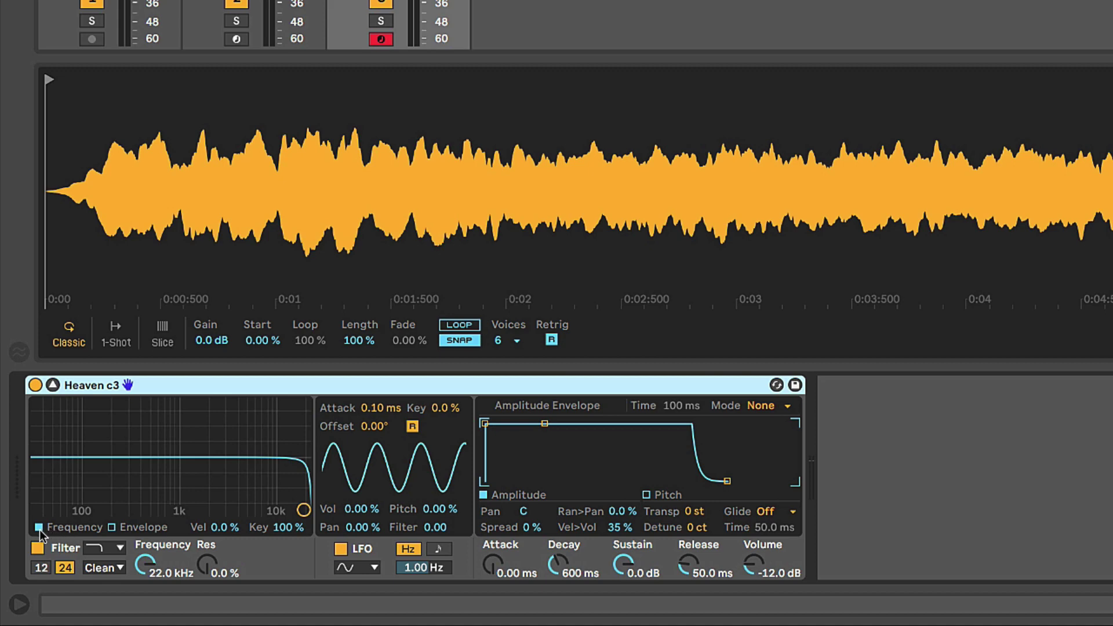
Show the filter envelope, view the pitch envelope, then return to the amplitude envelope.
left_click(112, 527)
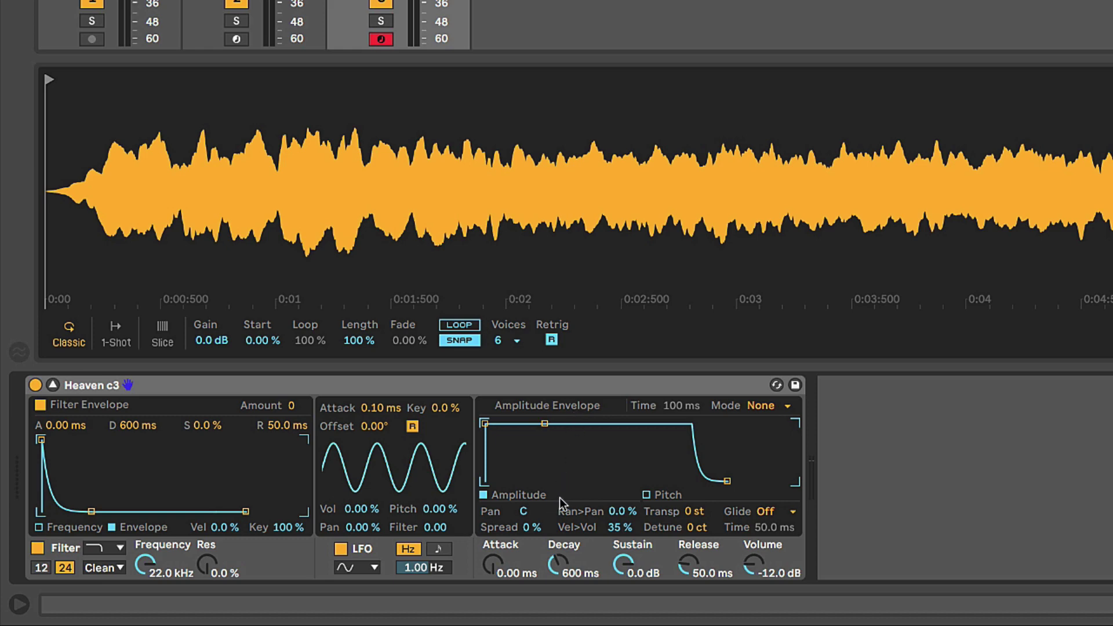
left_click(646, 495)
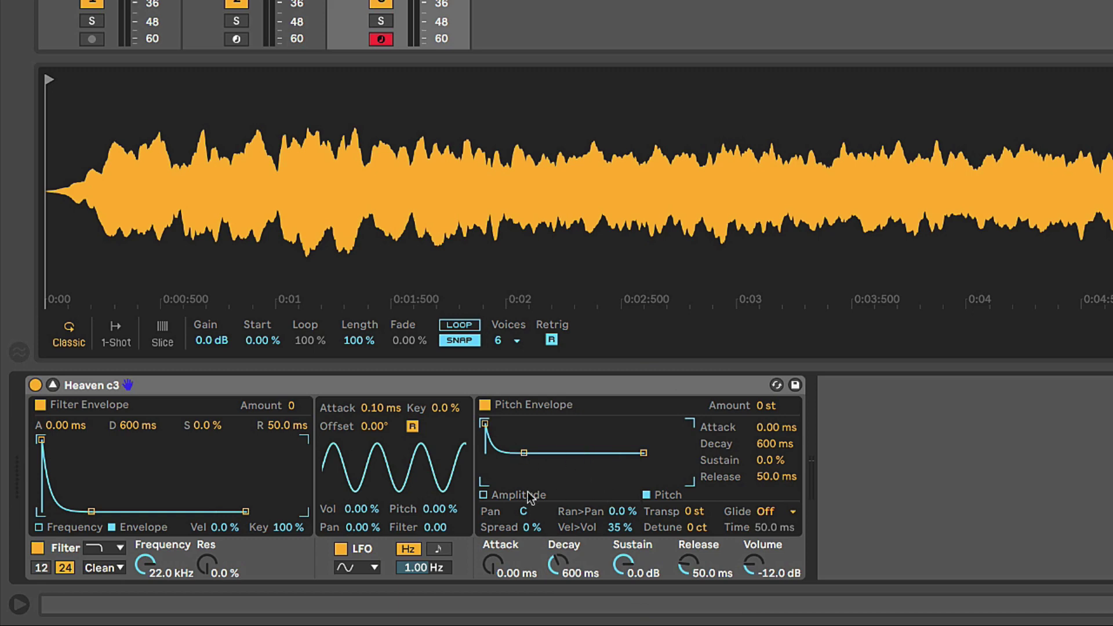
left_click(503, 496)
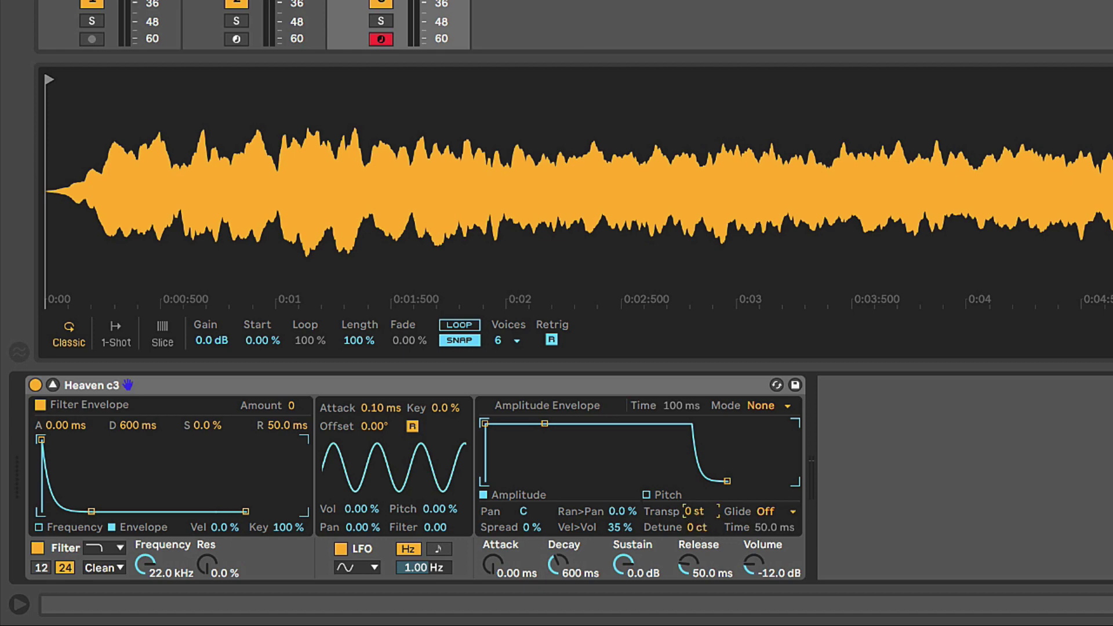
left_click(770, 514)
left_click(769, 515)
left_click(230, 528)
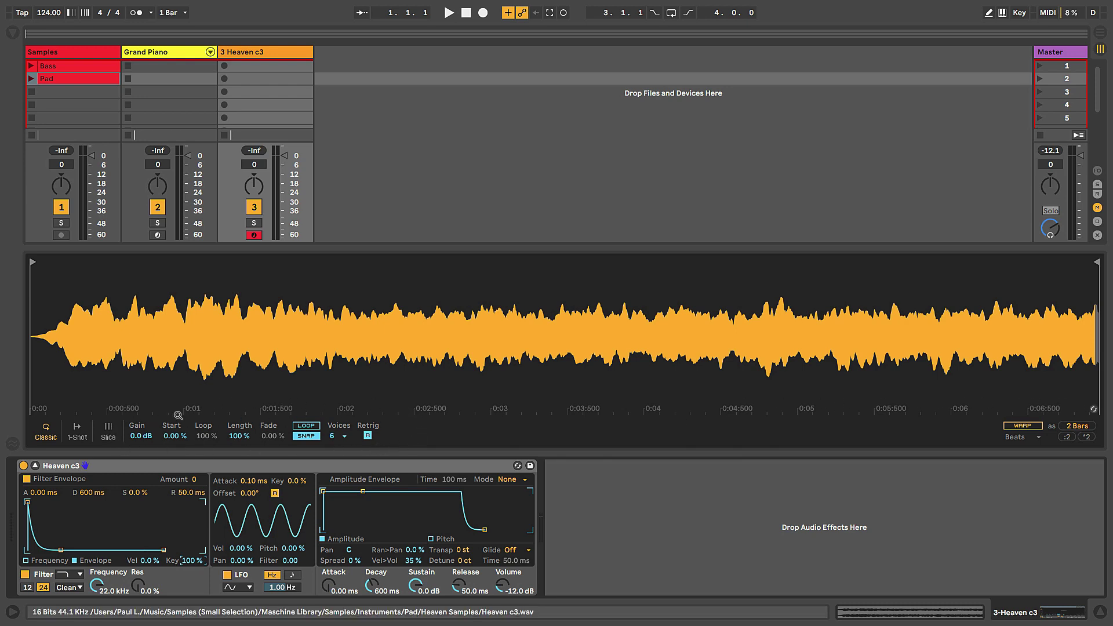
left_click_drag(140, 436, 175, 441)
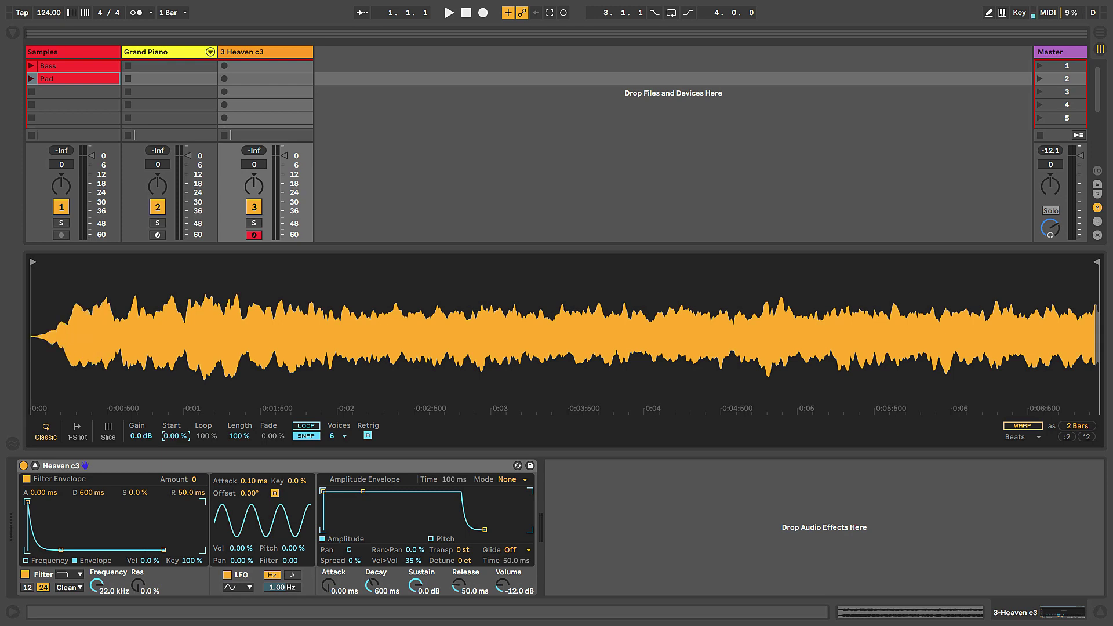
mouse_move(34, 262)
left_mouse_down()
mouse_move(247, 276)
mouse_move(31, 284)
left_mouse_up()
left_click(167, 279)
mouse_move(1080, 259)
left_mouse_down()
mouse_move(963, 262)
mouse_move(1108, 264)
mouse_move(1095, 272)
left_mouse_up()
Fold the waveform back into Simpler and try 1-Shot and Slice modes, settling on Classic.
left_click(35, 465)
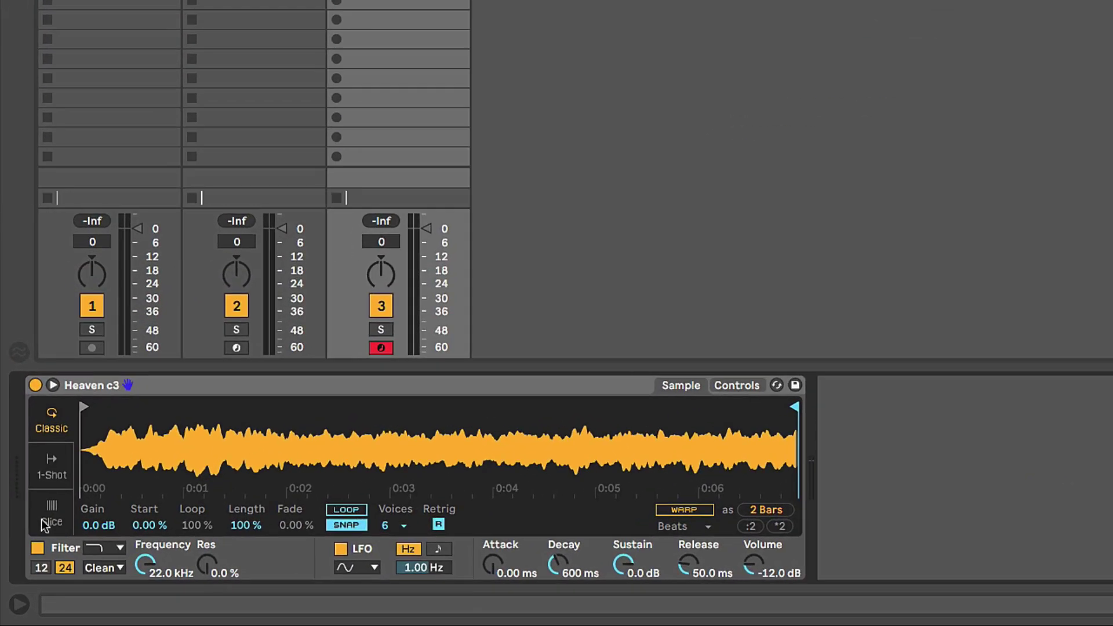
left_click(50, 432)
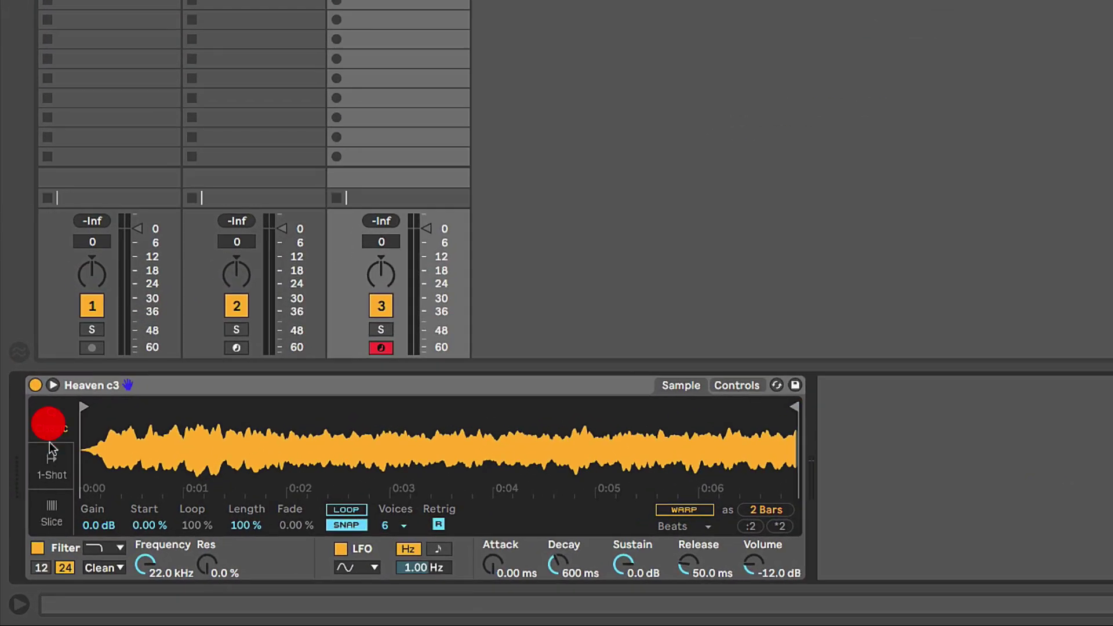
left_click(51, 470)
left_click(51, 504)
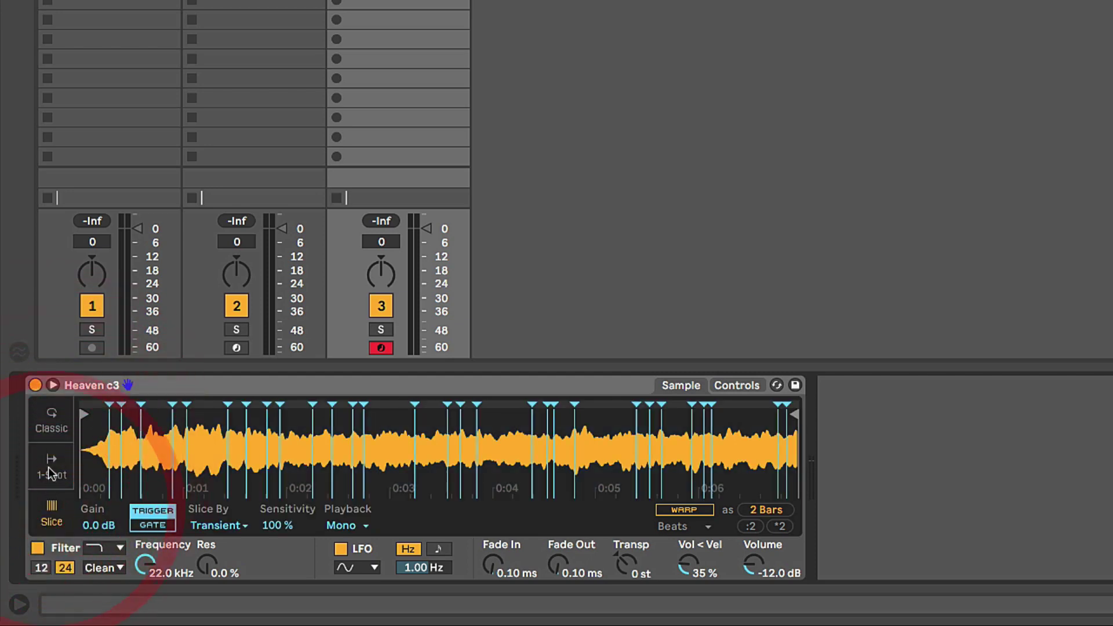
left_click(51, 467)
left_click(50, 429)
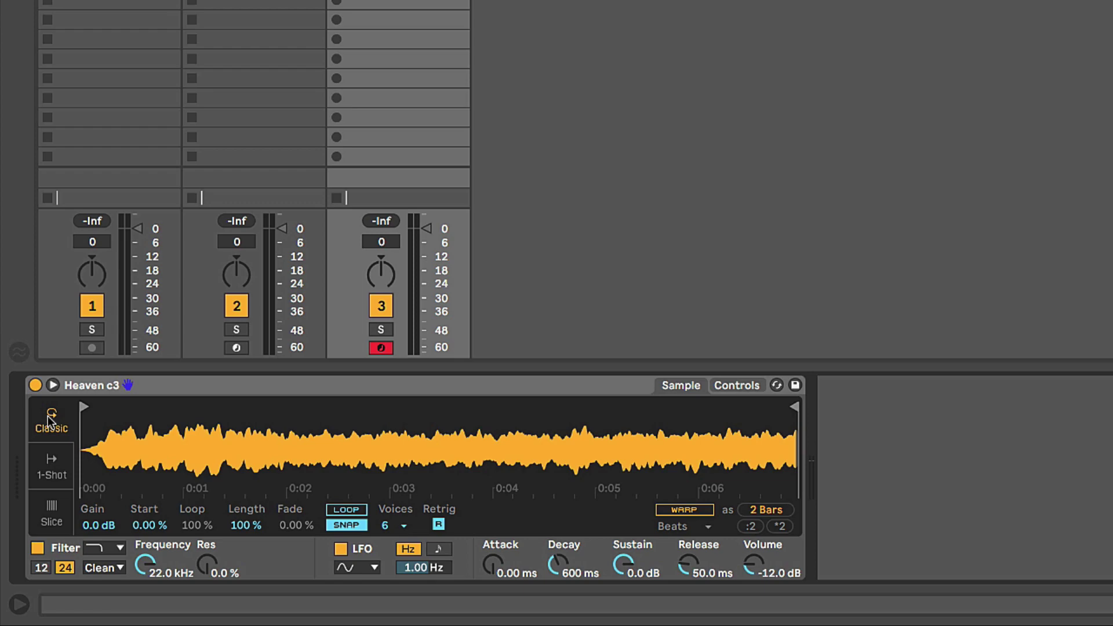
left_click(44, 466)
left_click(46, 507)
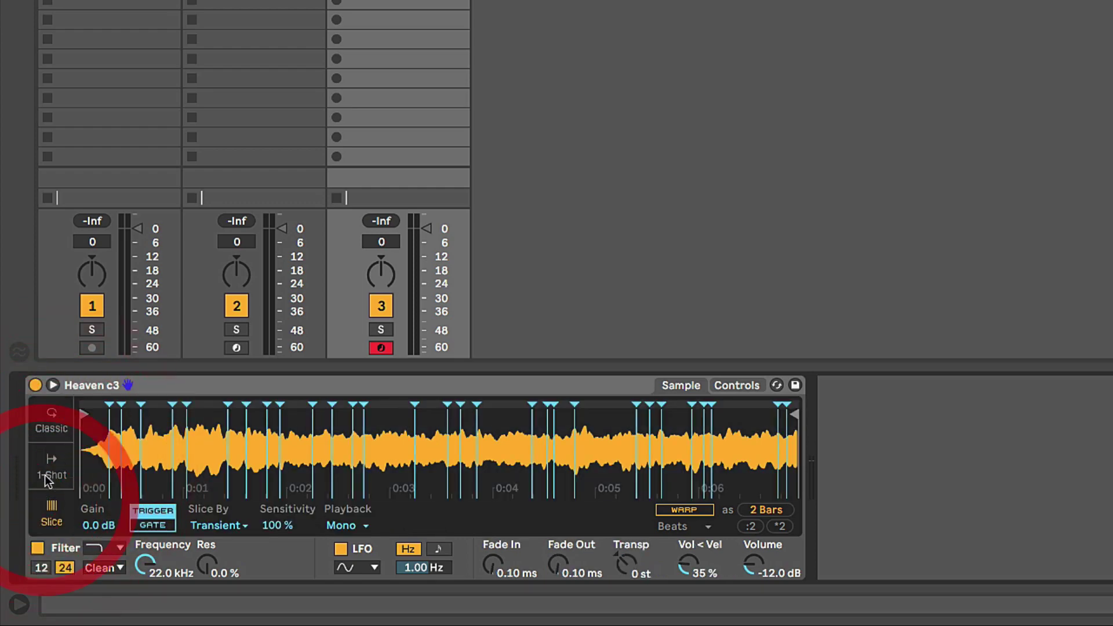
left_click(45, 475)
left_click(42, 427)
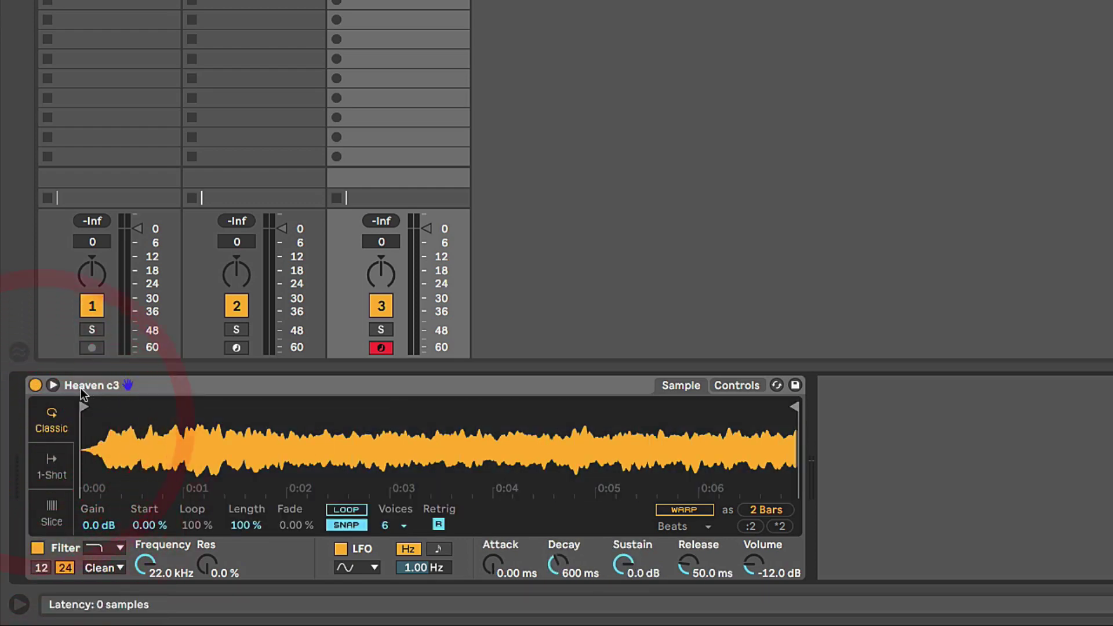